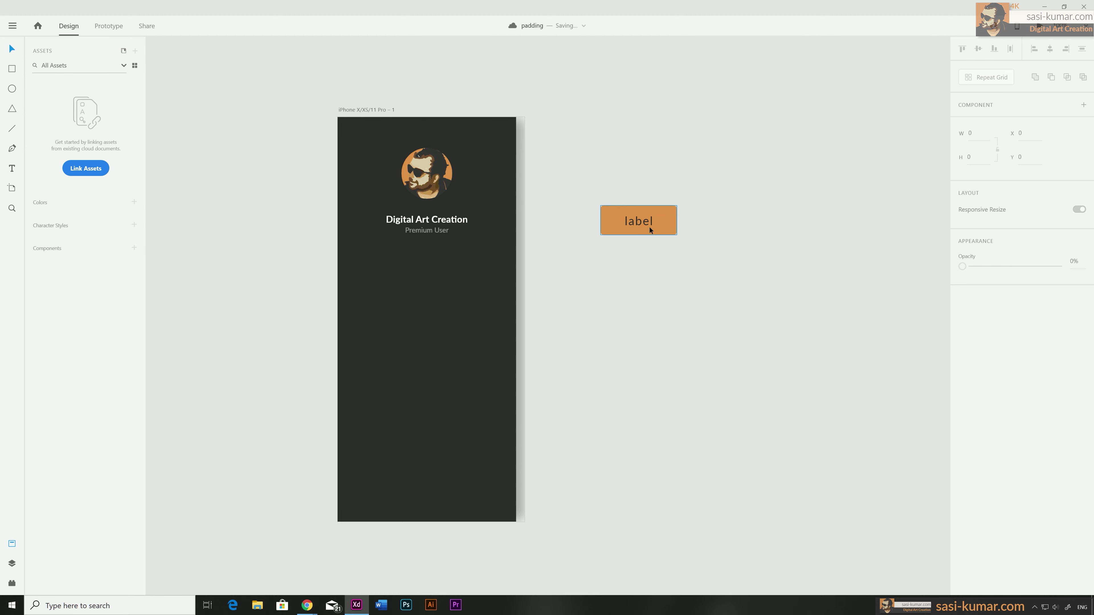
Step: Select the orange rectangle and its label together and make them a component
left_click(640, 224)
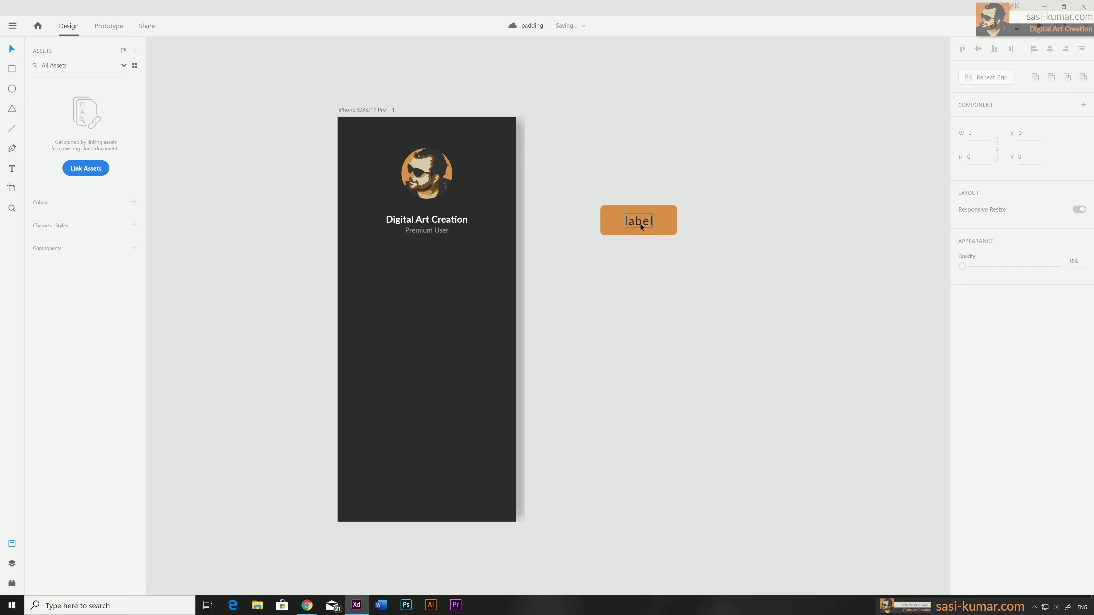
left_click(666, 229)
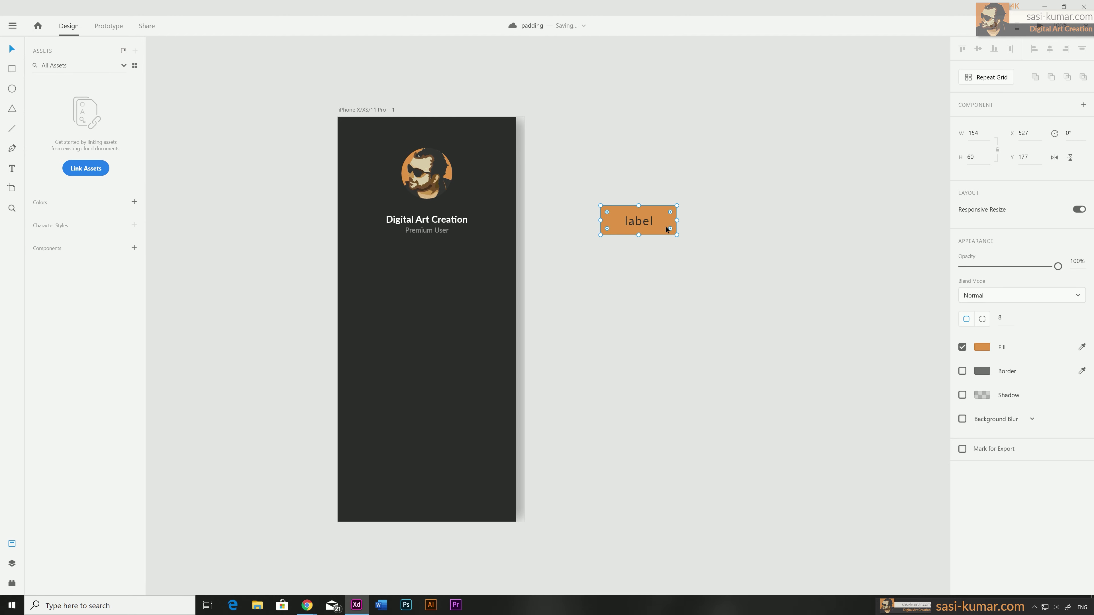
left_click(643, 379)
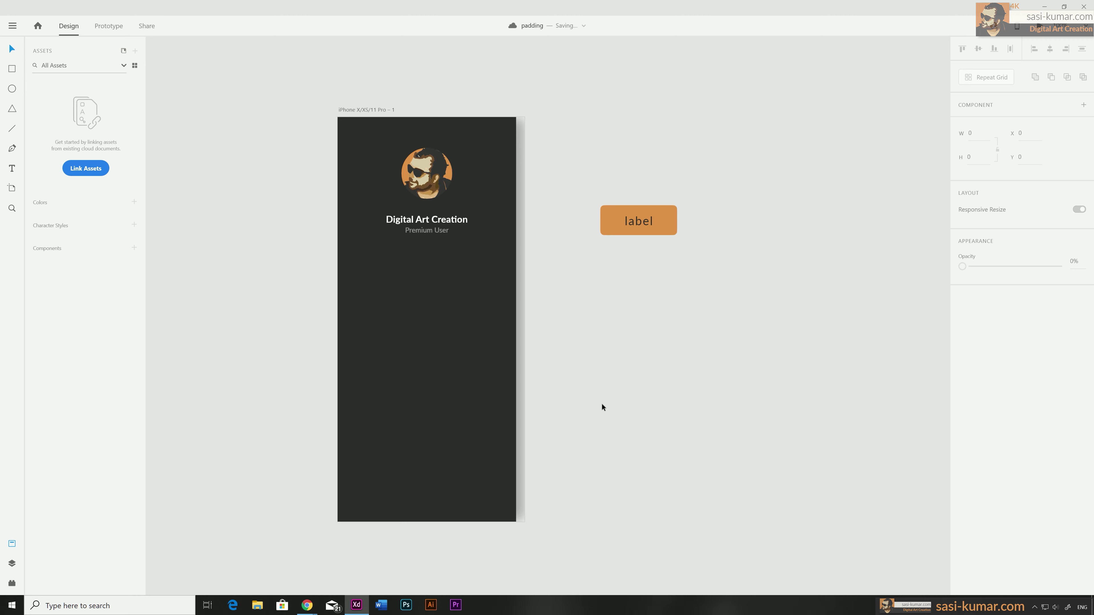
left_click_drag(656, 264, 623, 180)
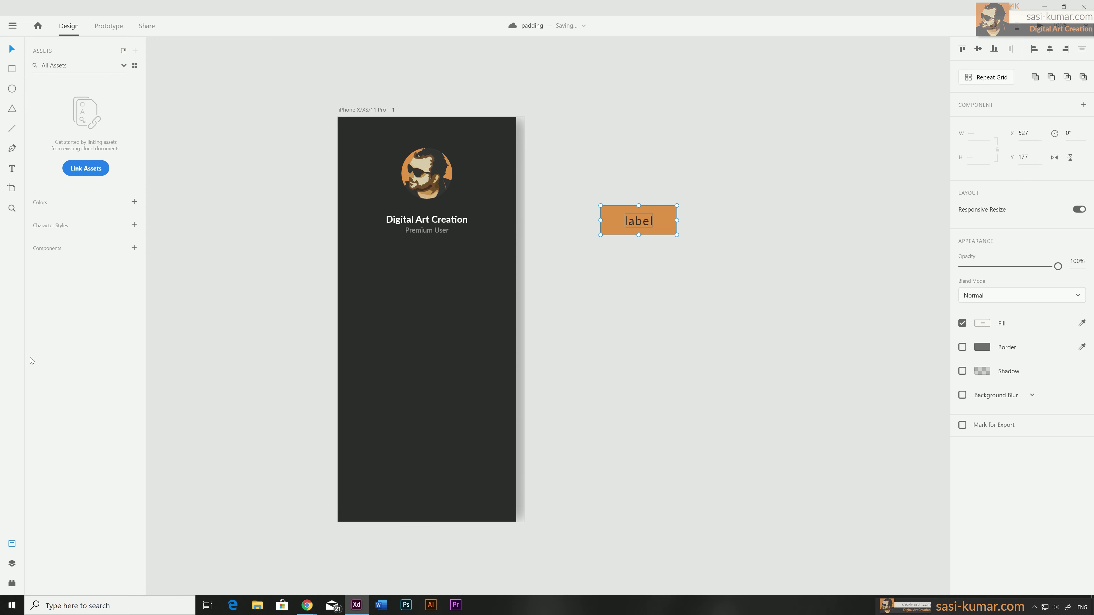
left_click(134, 248)
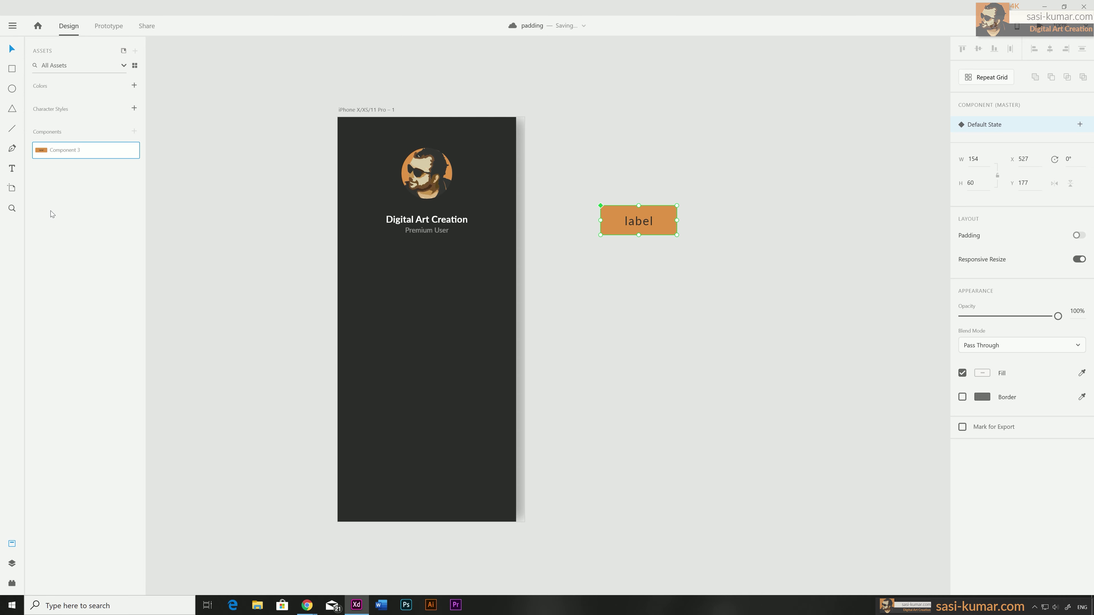
Step: Rename the new component in Assets to 'Button'
double_click(65, 151)
type("Butt")
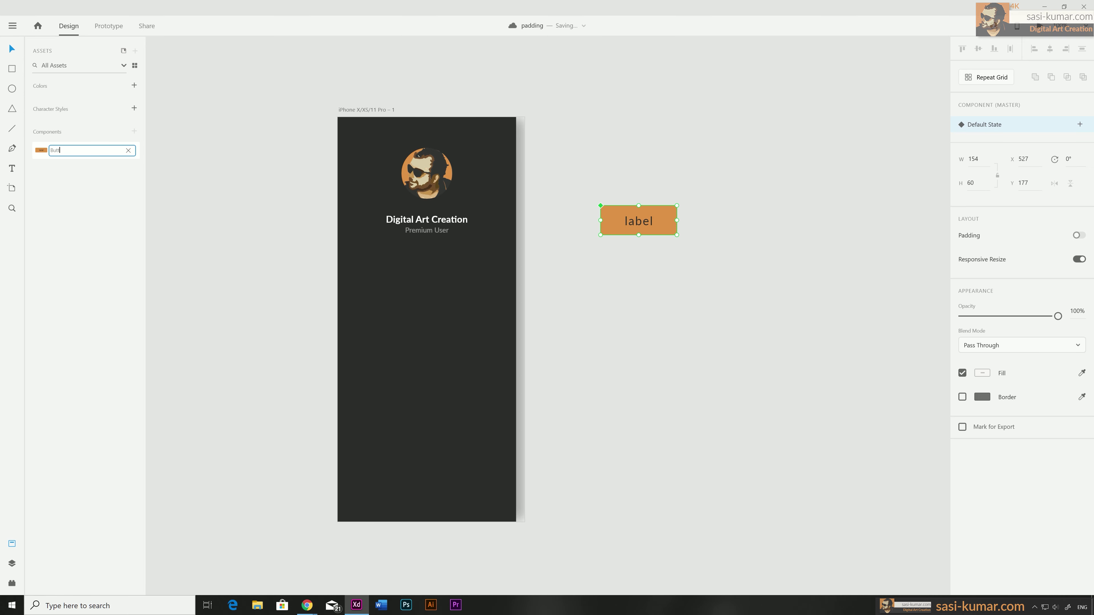
key("BackSpace")
key("BackSpace")
type("on")
key("Return")
Step: Place a Button instance on the phone artboard, centred vertically
left_click(161, 202)
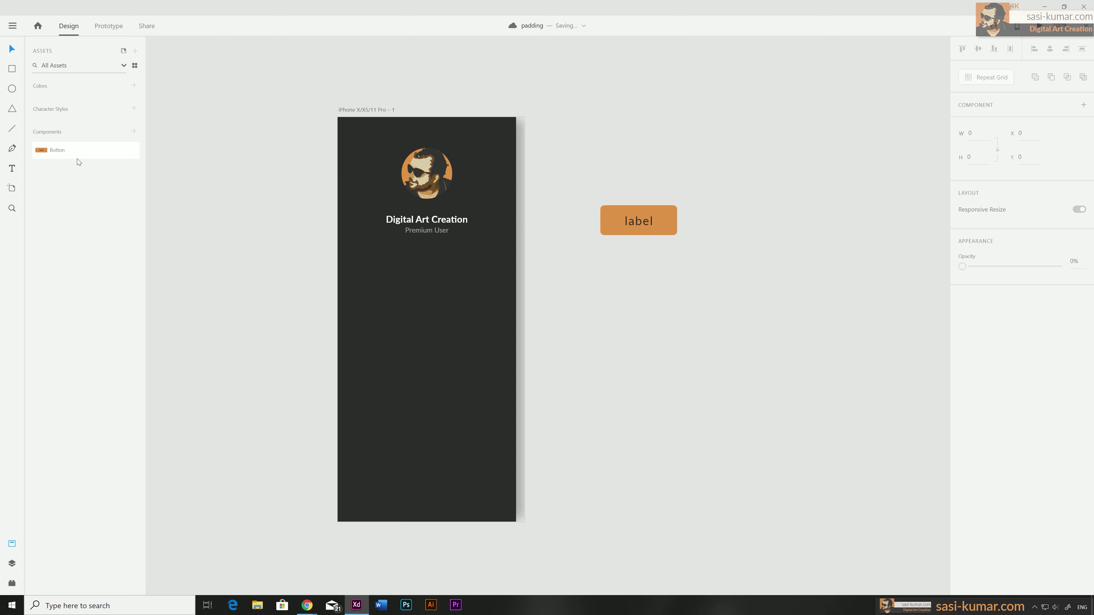
left_click_drag(77, 159, 416, 279)
left_click(979, 49)
Step: Change the master button's label to 'text here'
left_click(639, 221)
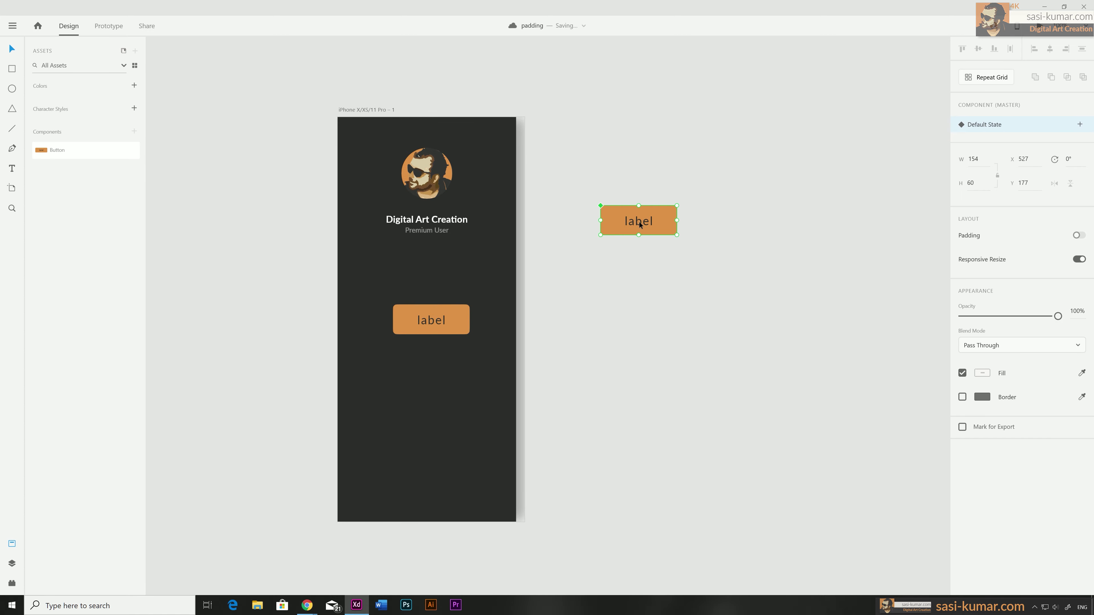
double_click(639, 221)
double_click(648, 224)
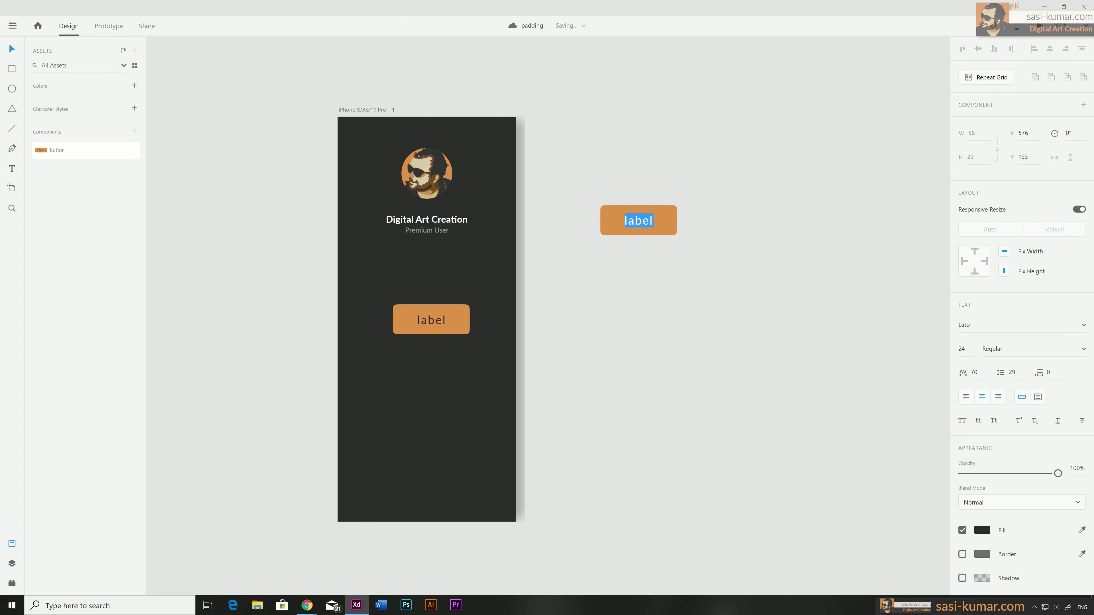
type("text here")
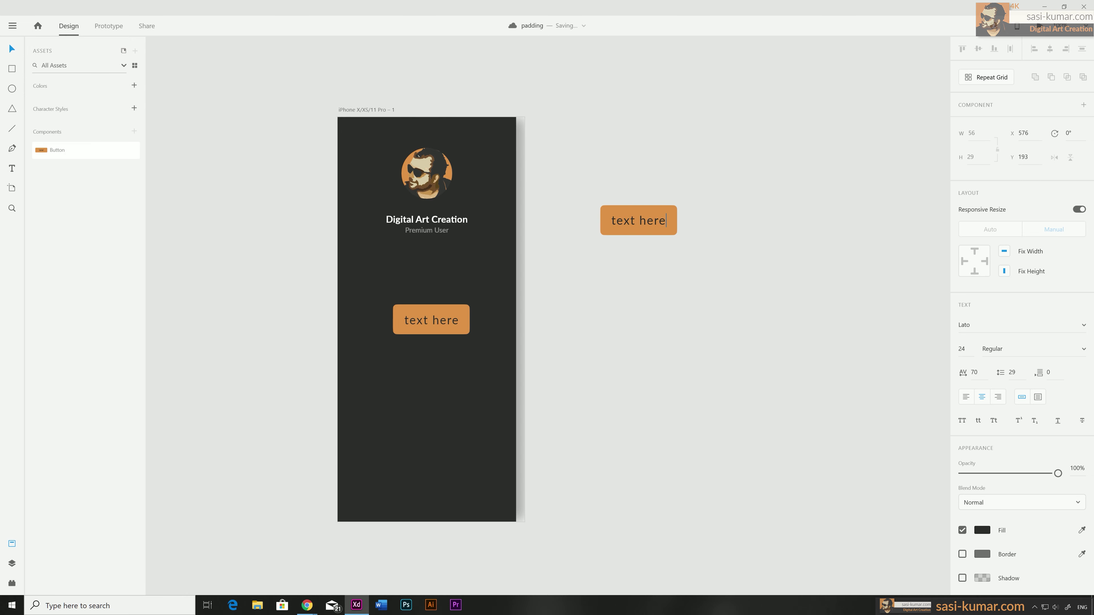
key("Escape")
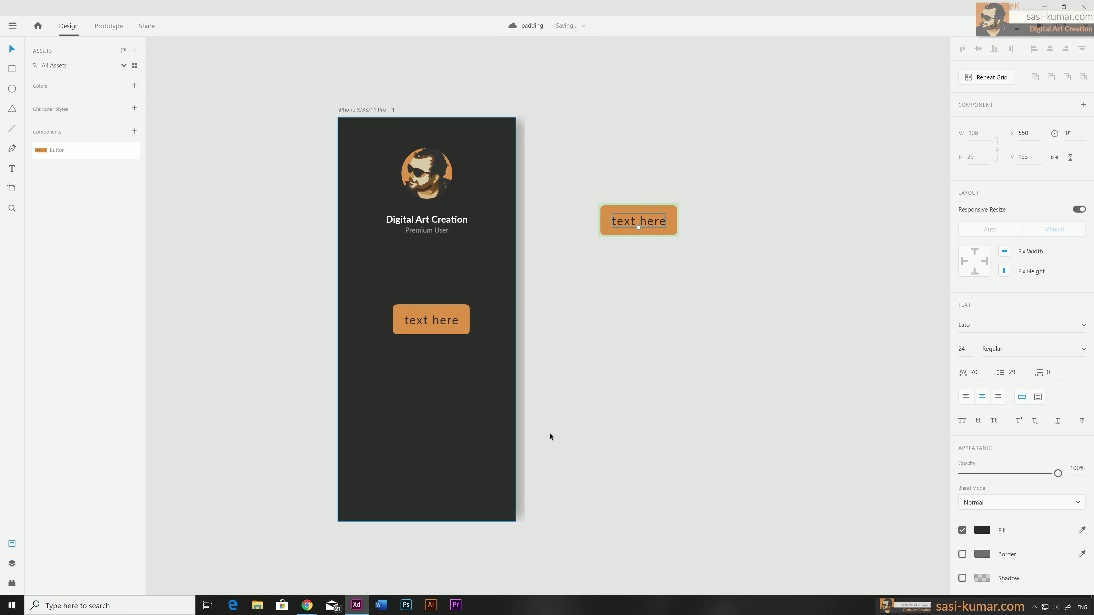
Step: Relabel the artboard button instance 'Update Premium'
double_click(412, 321)
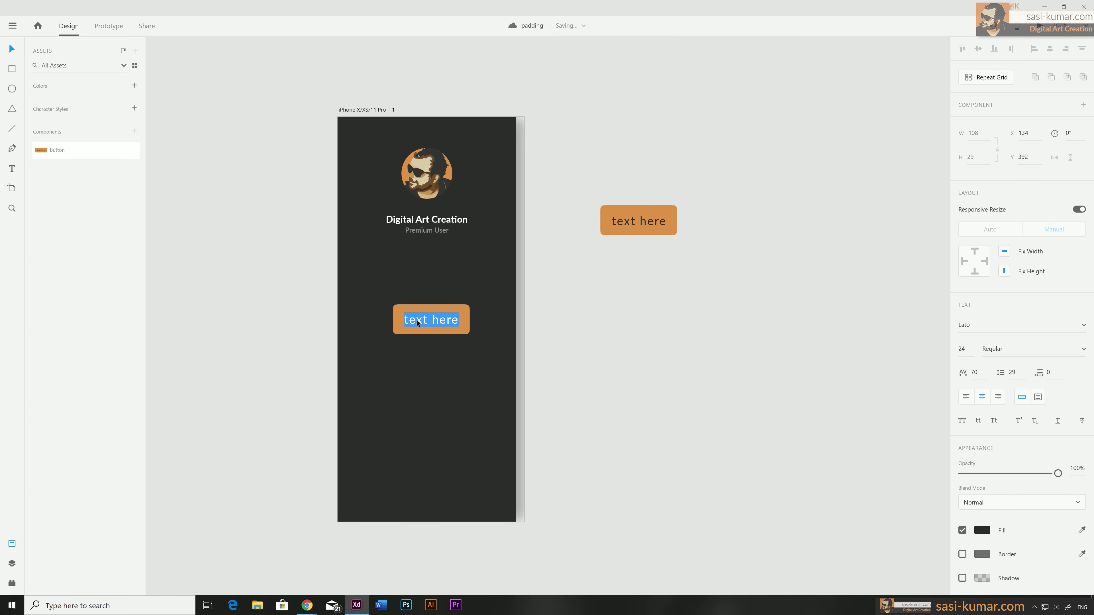
type("U")
type("pdate ")
type("Pre")
type("m")
type("ium")
key("Escape")
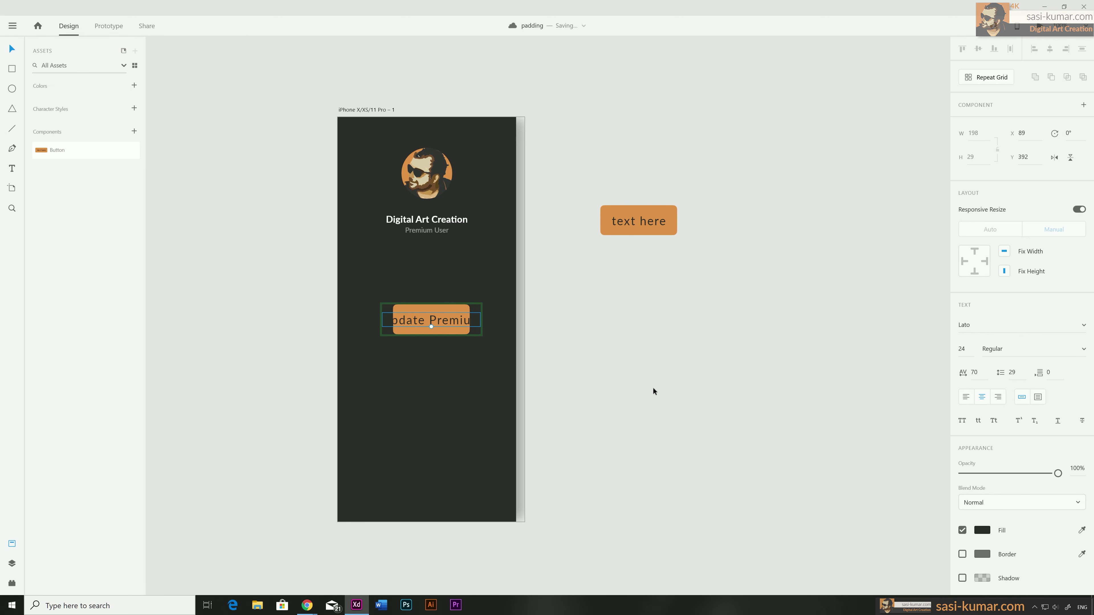
left_click(652, 386)
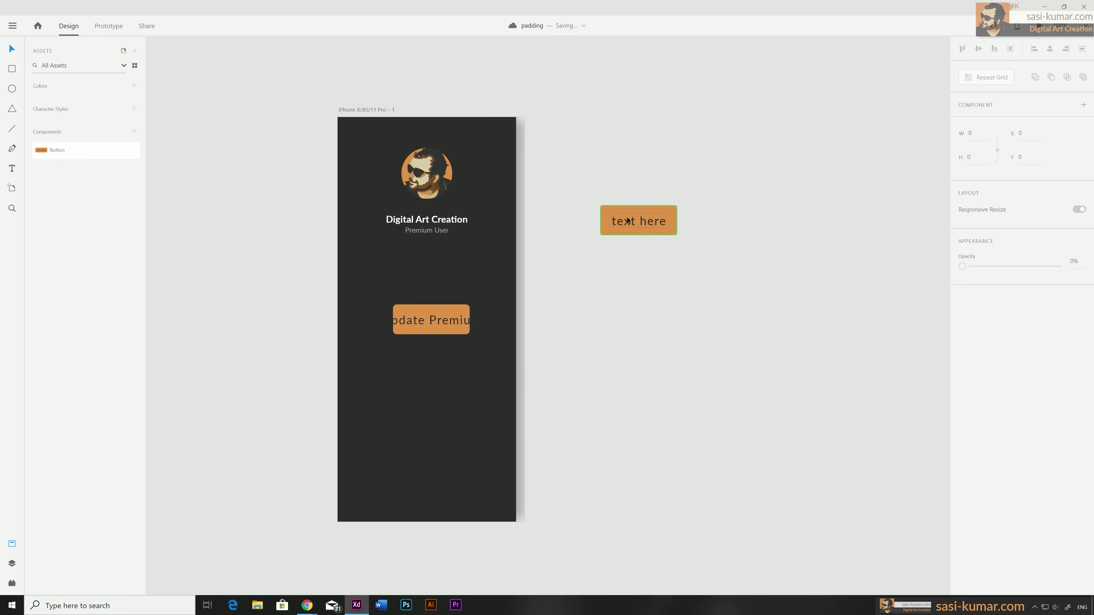
Step: Zoom in on the master Button and turn on its padding
left_click(661, 222)
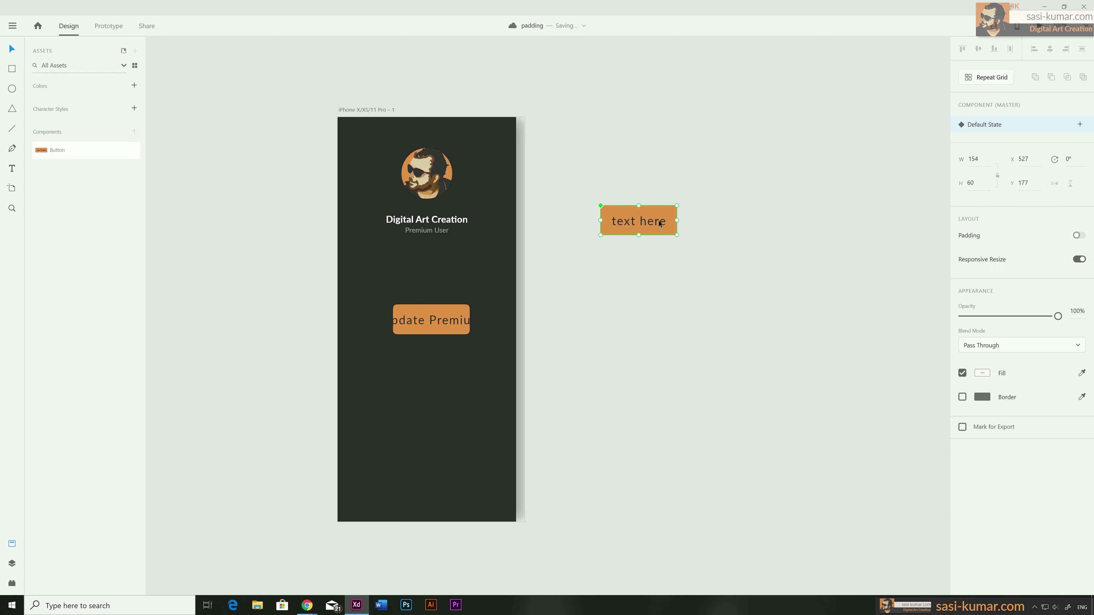
key("ctrl+equal")
key("ctrl+equal")
left_click_drag(743, 200, 464, 427)
left_click(613, 462)
left_click(573, 252)
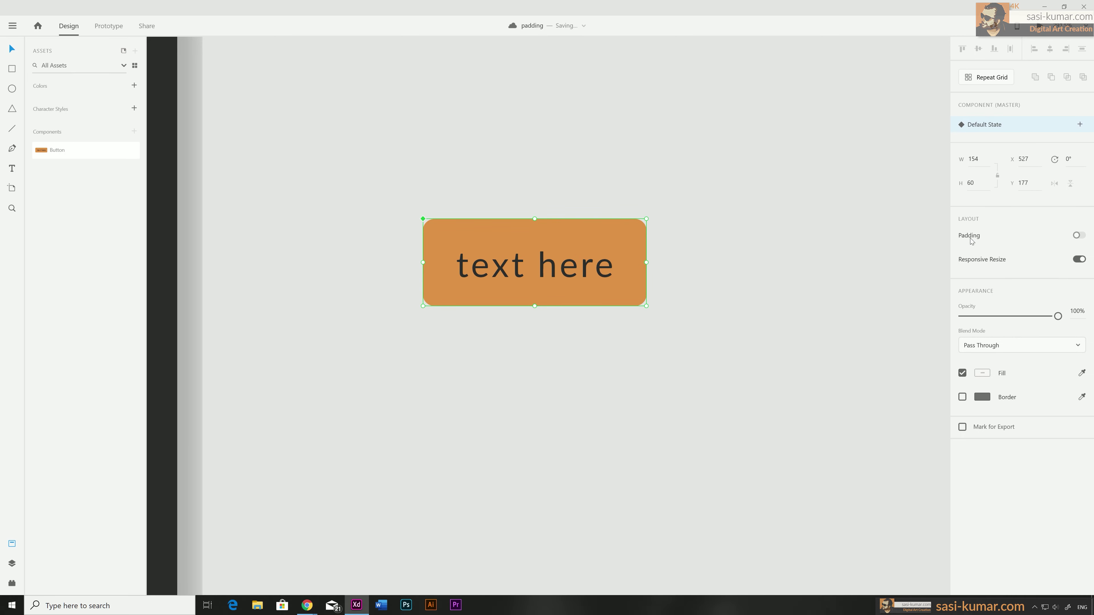
left_click(1081, 237)
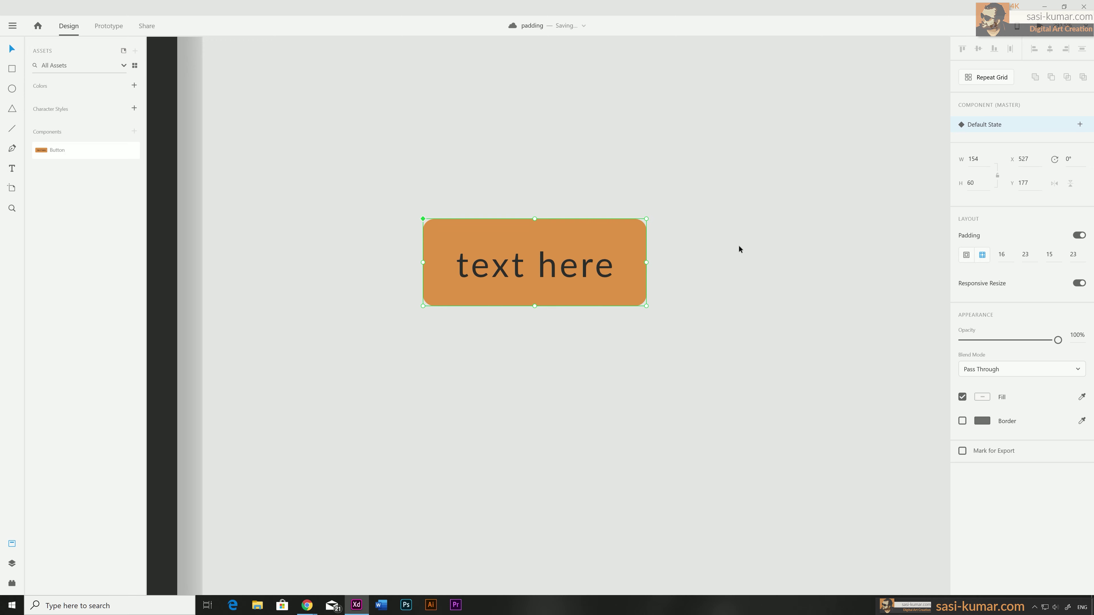
Step: Set a uniform padding of 16 on all sides
left_click(1002, 254)
key("Return")
left_click(1025, 254)
key("Tab")
key("Tab")
left_click(966, 256)
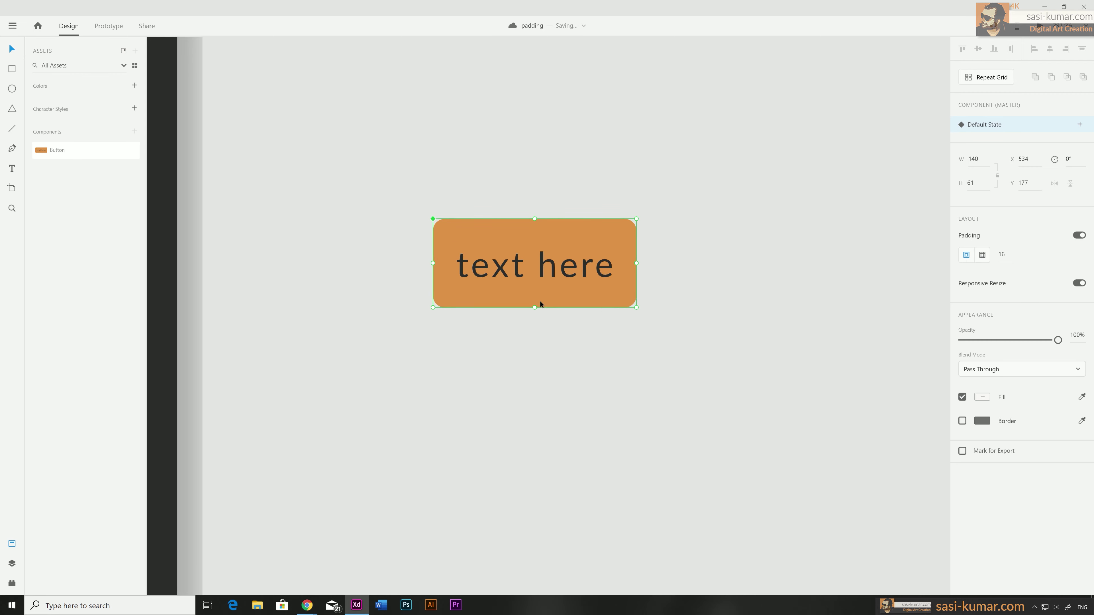
Step: Switch to per-side padding, keeping top at 16 and setting right to 20
left_click(982, 254)
left_click(1002, 254)
type("20")
key("Tab")
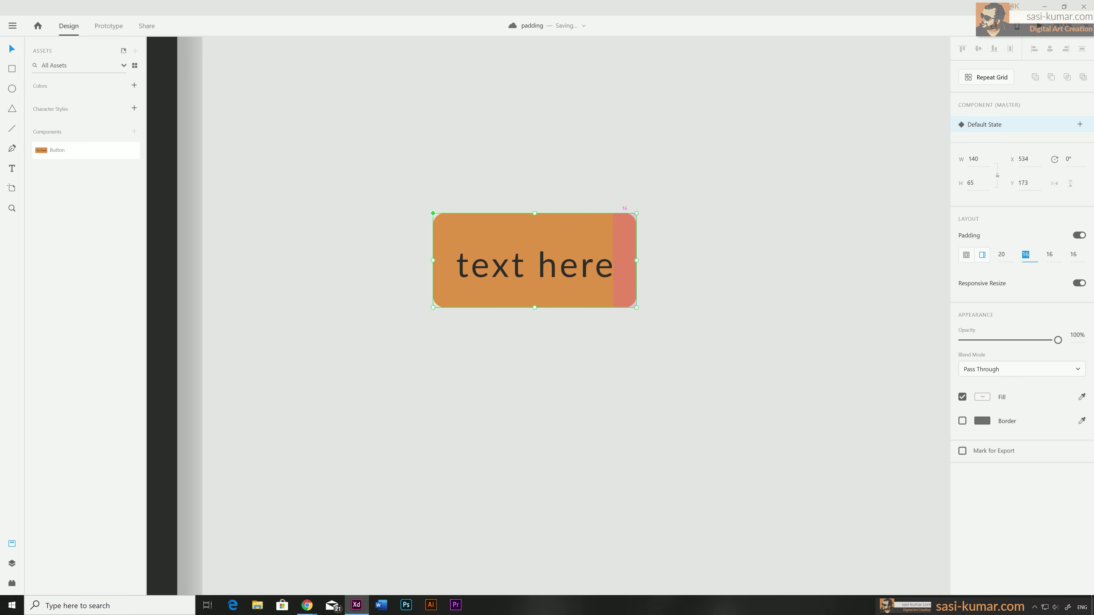
key("ctrl+z")
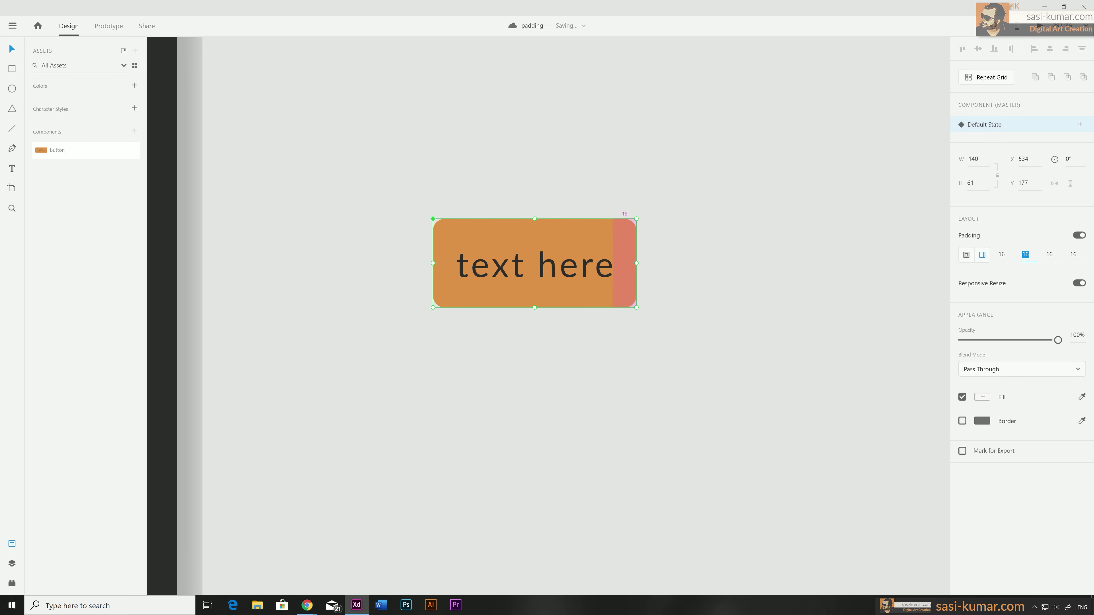
type("20")
key("Return")
left_click(1056, 252)
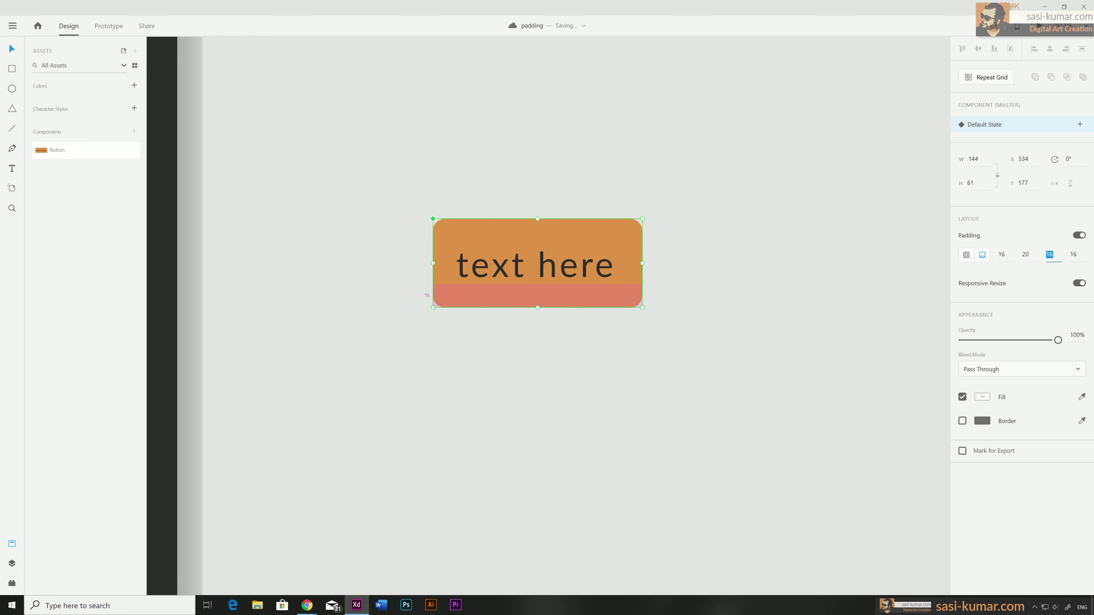
key("Tab")
Step: Set left padding to 20 and change the master label to 'Make the text longer'
type("20")
key("Return")
double_click(533, 283)
double_click(552, 272)
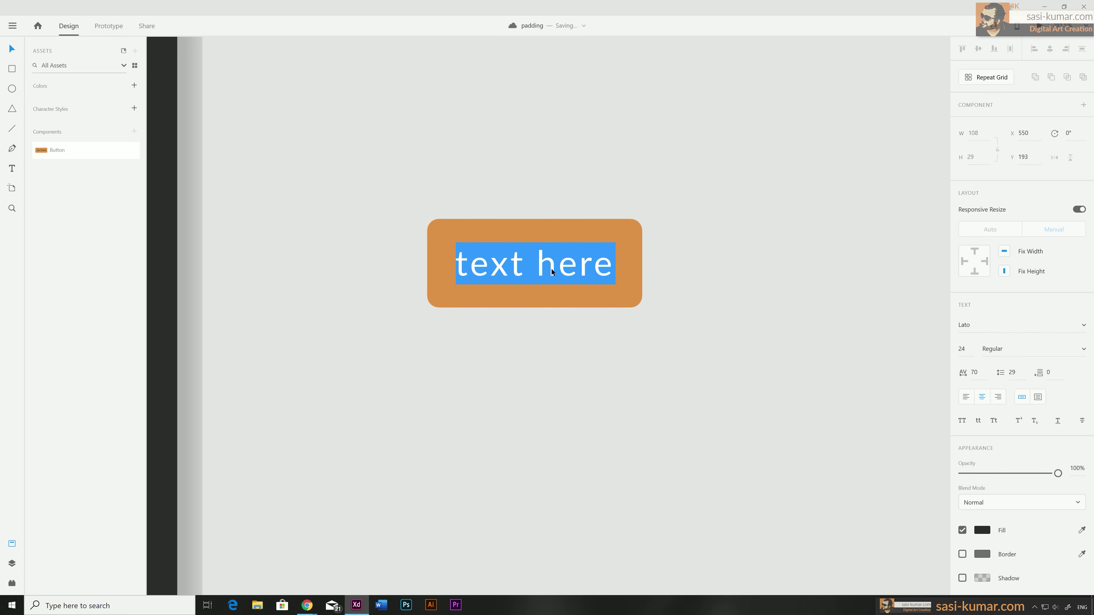
type("Mae")
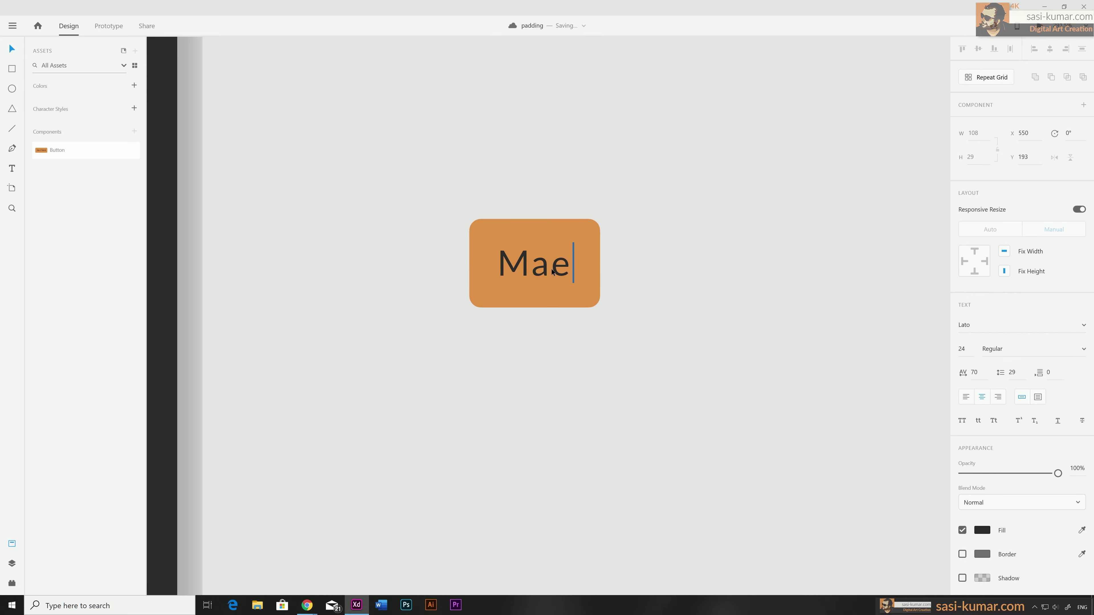
key("BackSpace")
type("ke the tec")
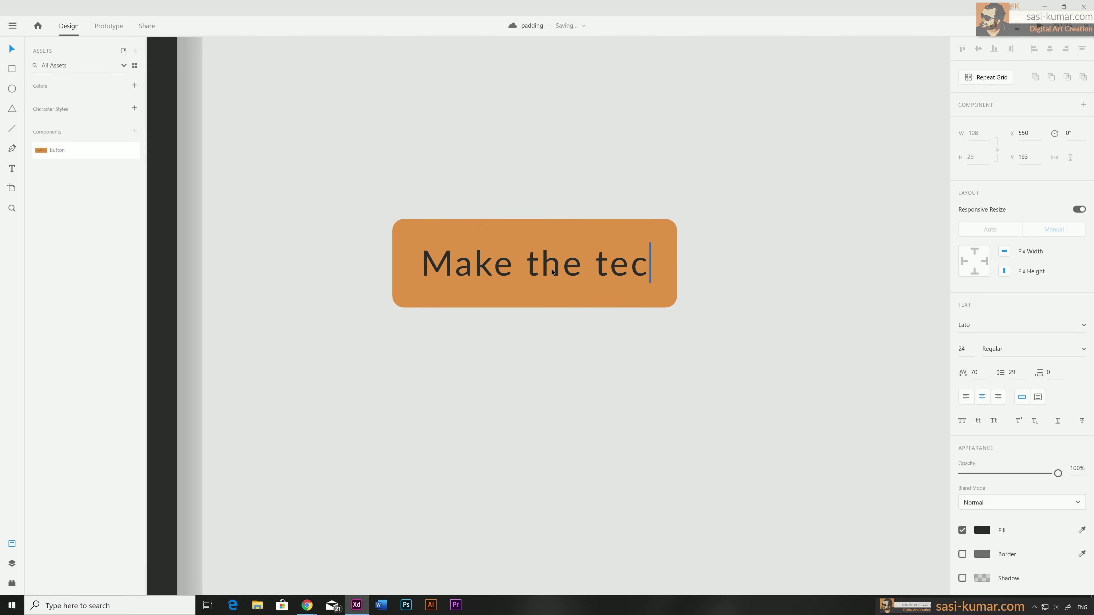
key("BackSpace")
type("xt ")
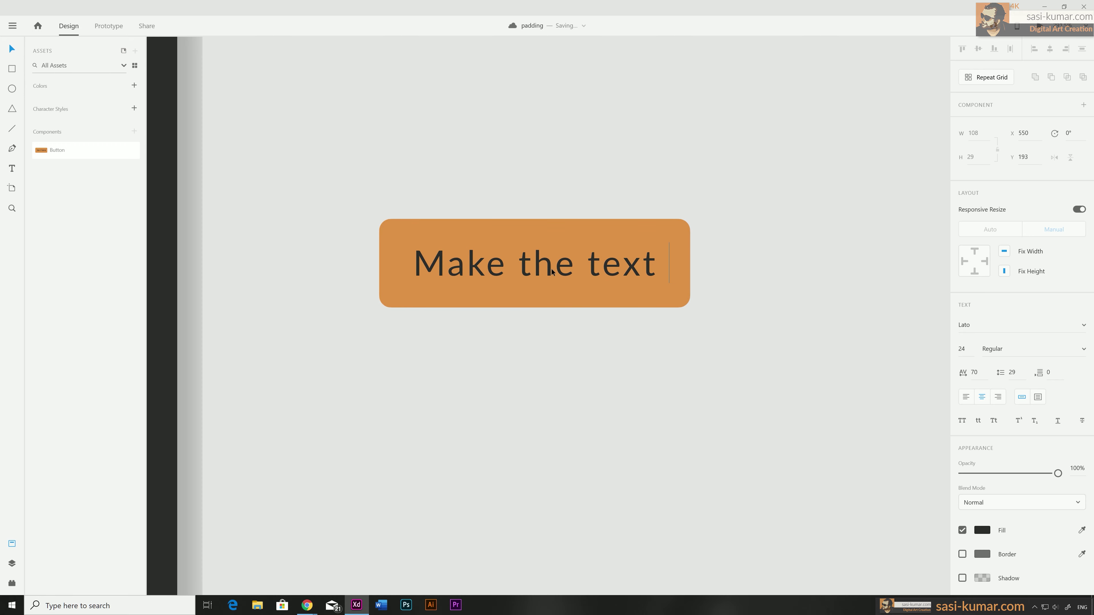
type("longer")
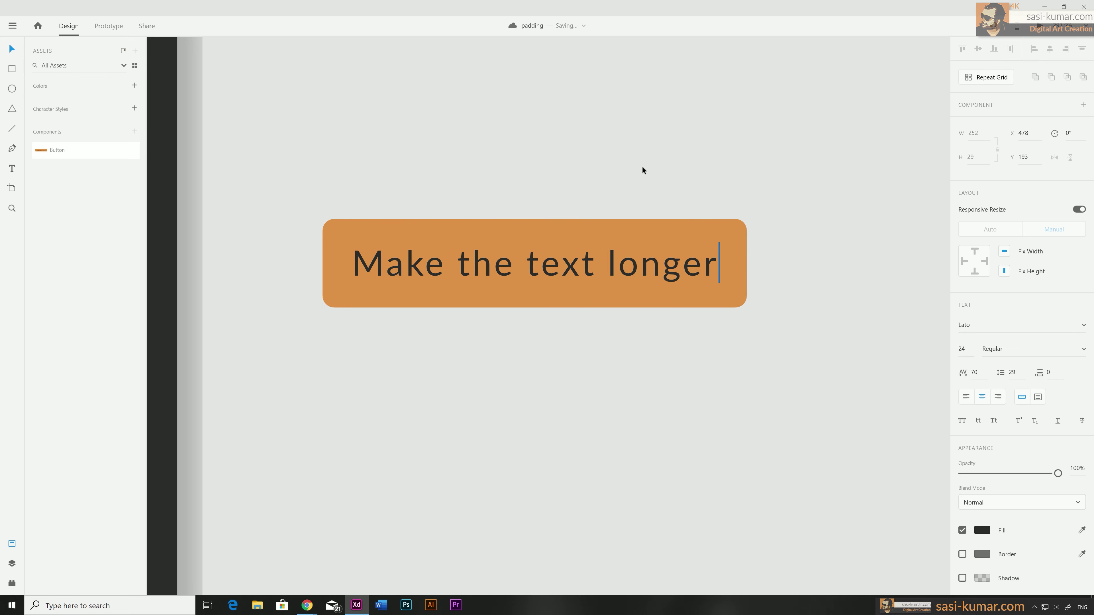
key("Escape")
Step: Zoom out to view the phone artboard with the widened buttons
left_click(597, 207)
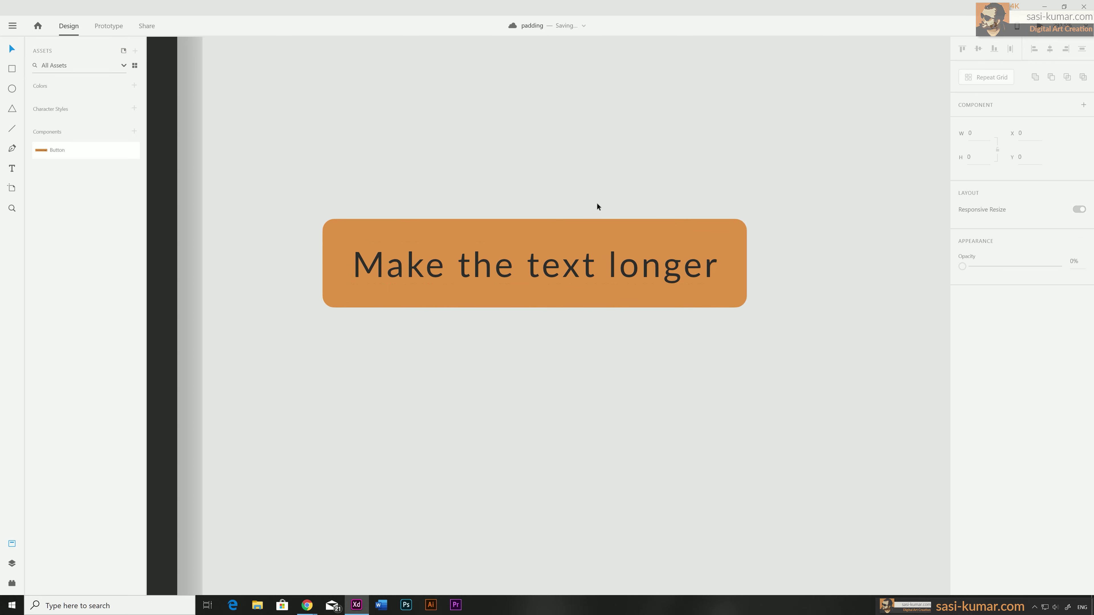
key("ctrl+minus")
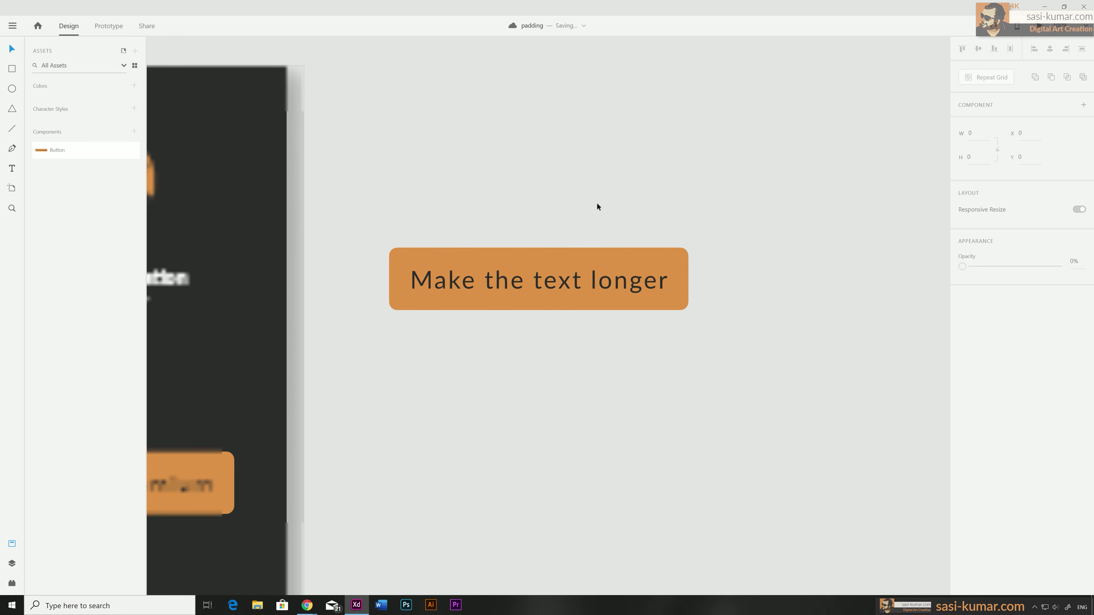
key("ctrl+minus")
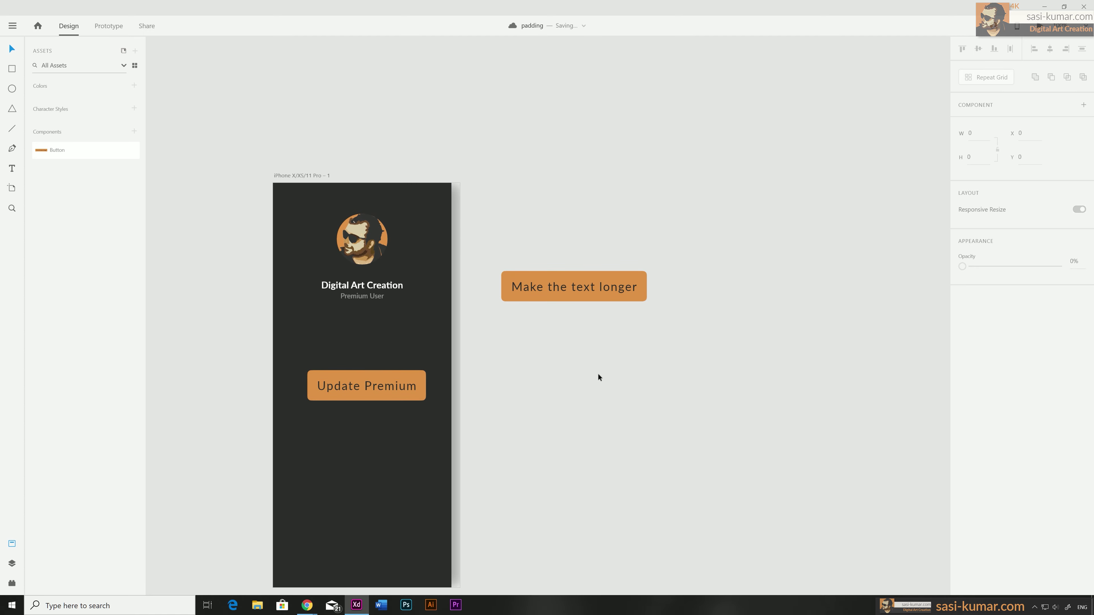
scroll(597, 377, "up", 3)
scroll(669, 296, "down", 3)
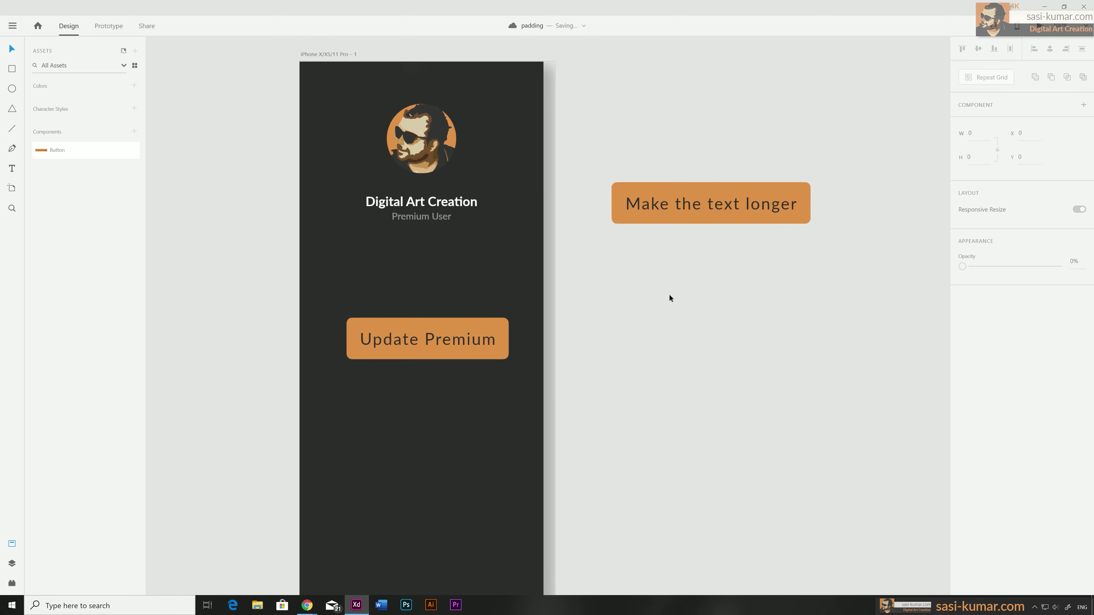
Step: Change the master button's label back to 'text'
left_click(659, 235)
double_click(658, 235)
double_click(659, 236)
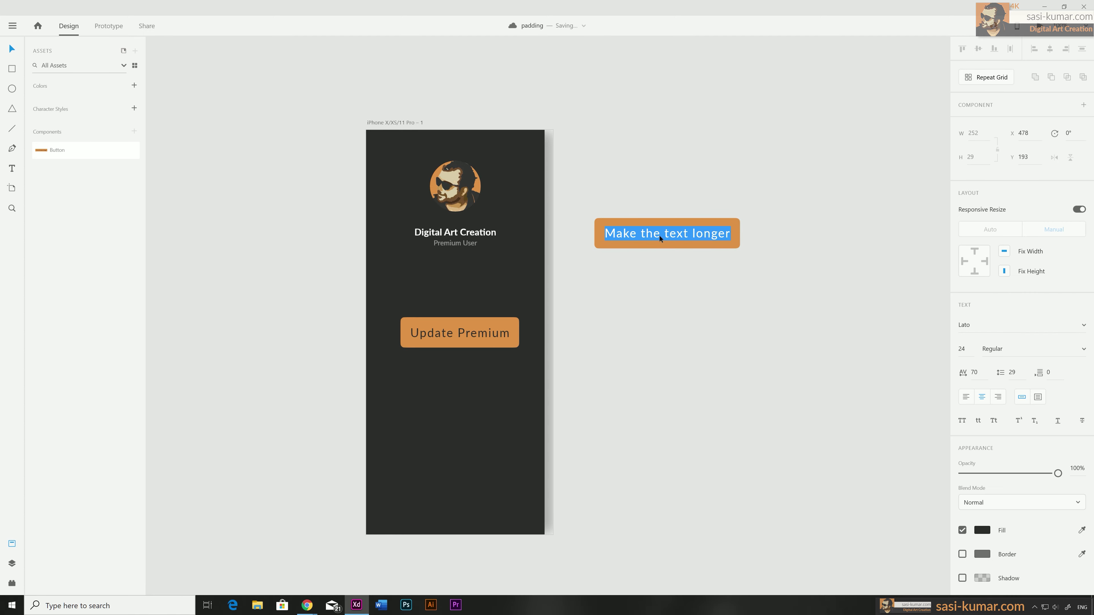
type("text")
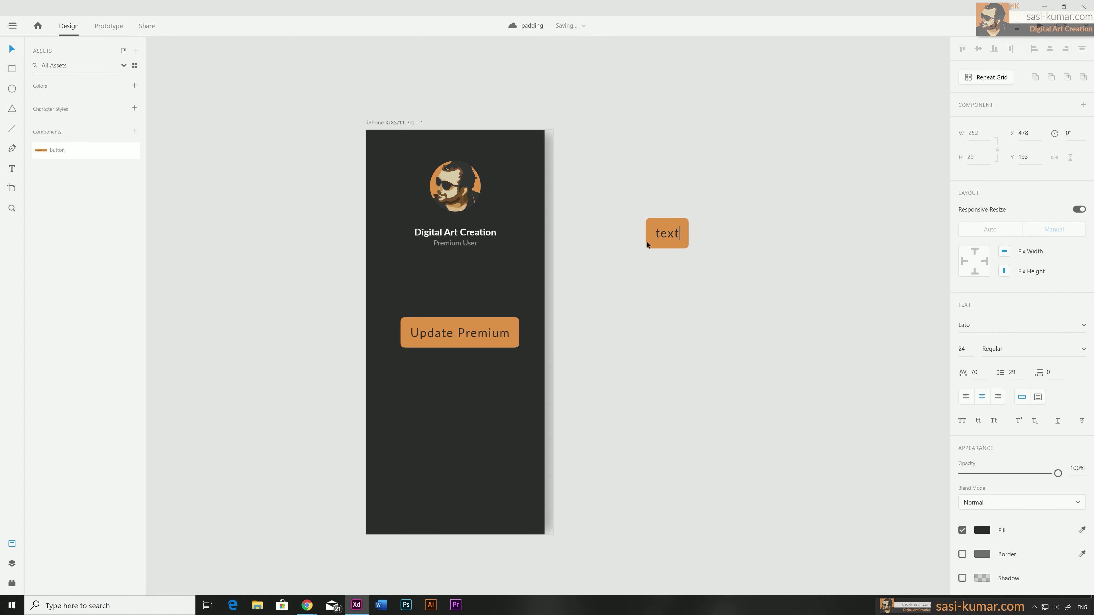
key("Escape")
scroll(642, 201, "down", 2)
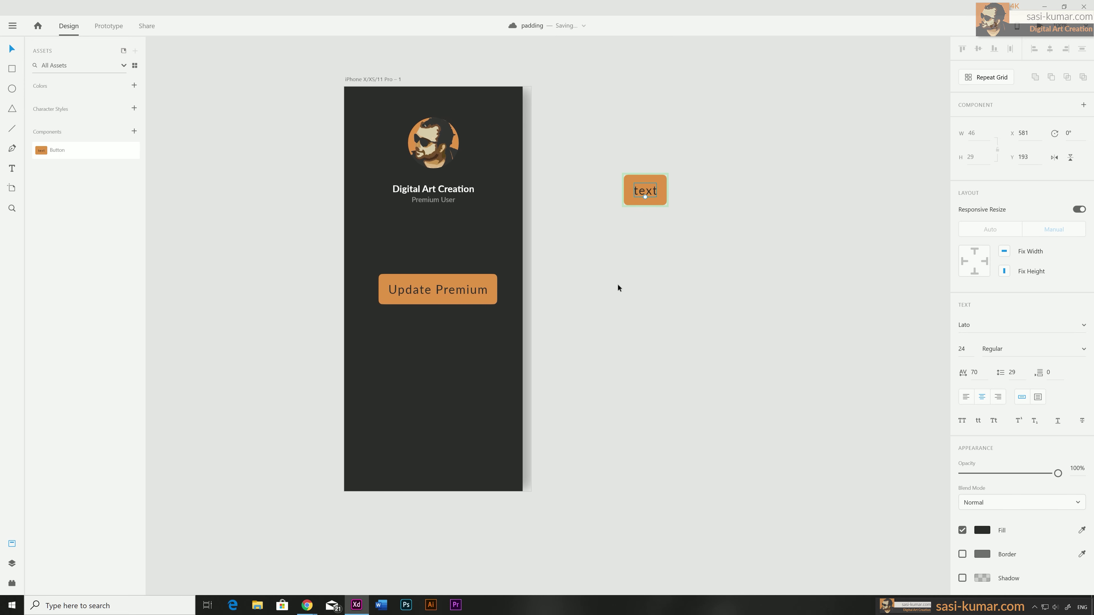
Step: Place a new Button instance below Update Premium and label it 'Buy Credit'
left_click(176, 244)
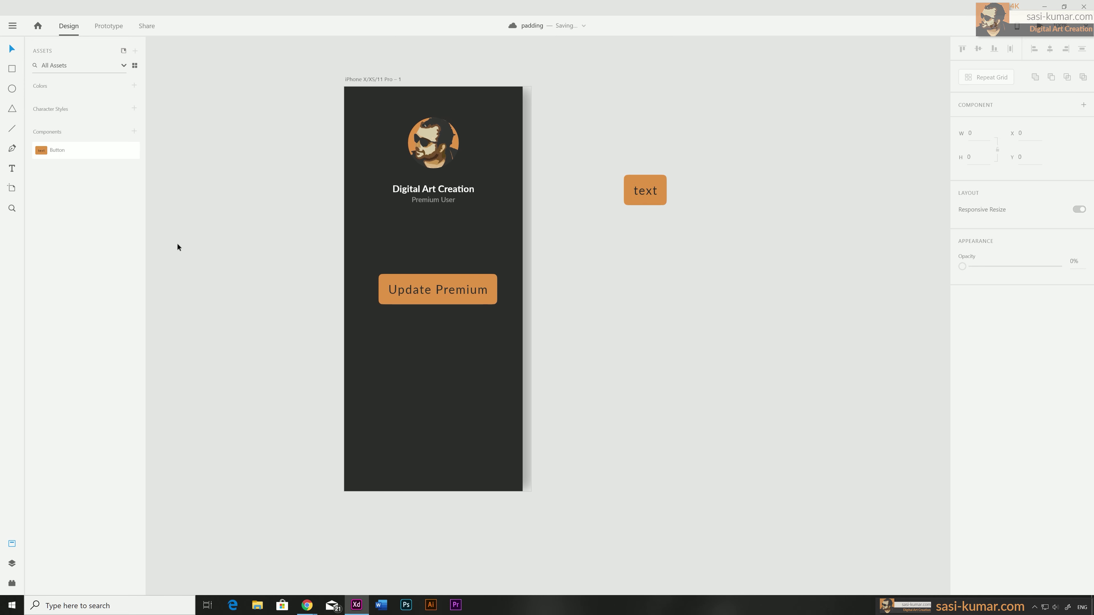
left_click(59, 156)
left_click_drag(358, 392, 435, 333)
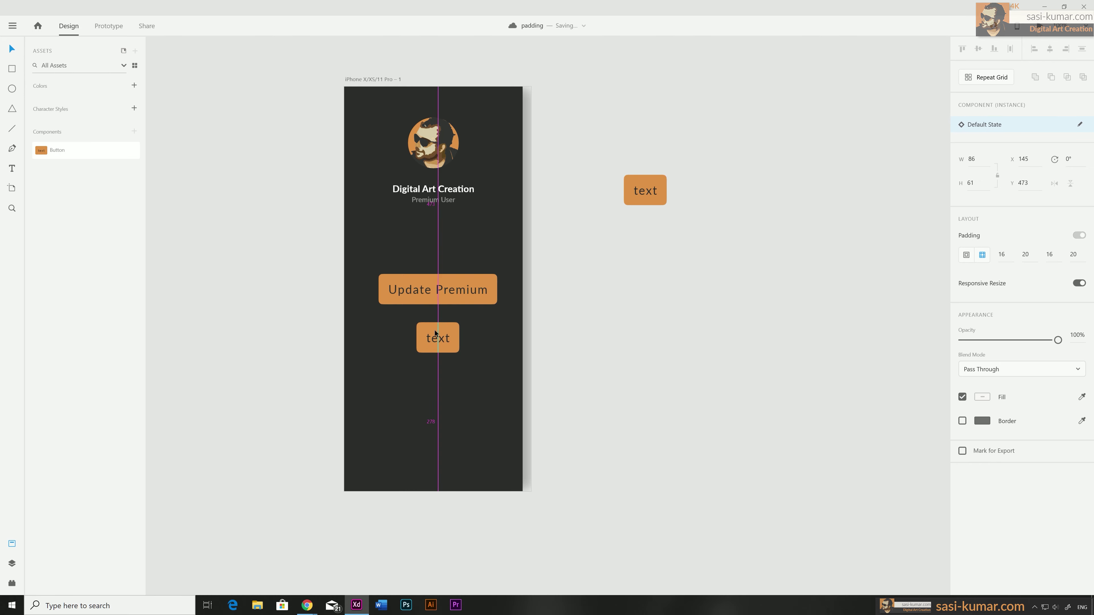
double_click(435, 333)
type("buy")
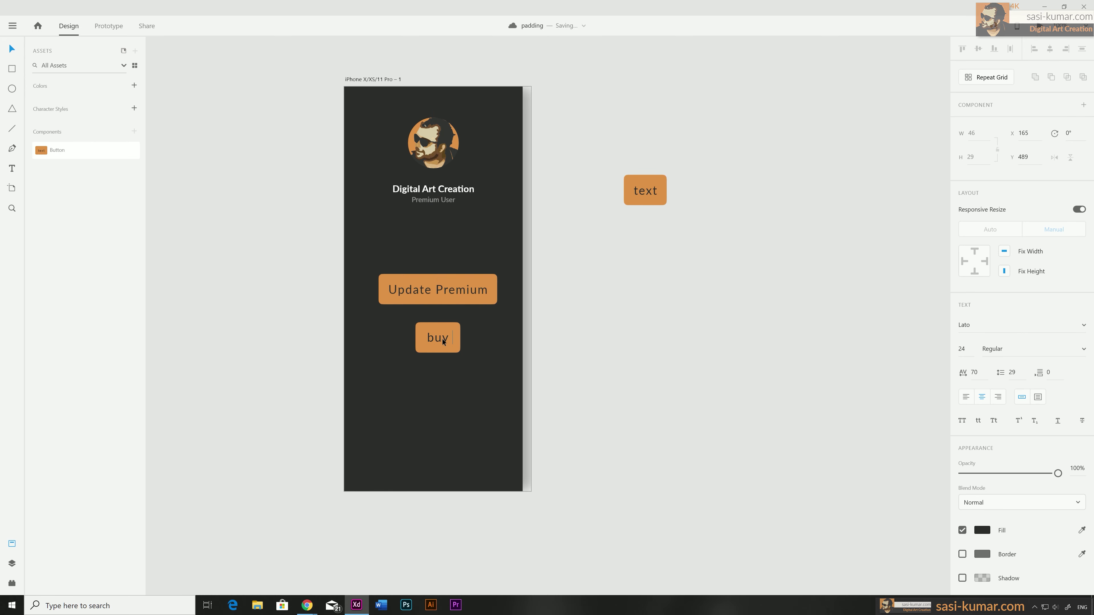
key("BackSpace")
key("BackSpace")
key("BackSpace")
type("Buy Cred")
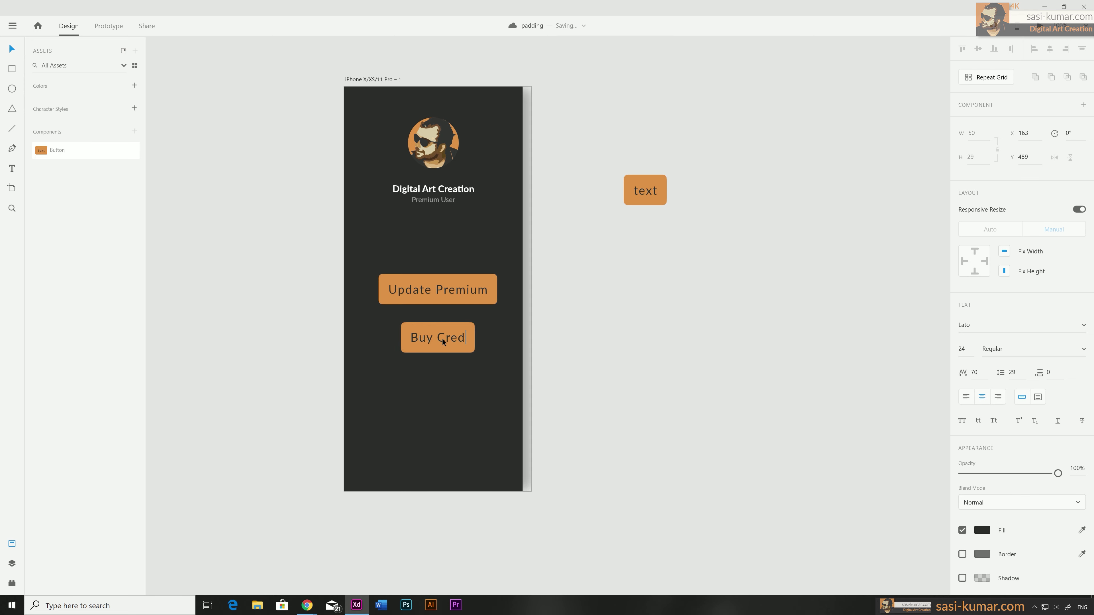
type("it")
key("Escape")
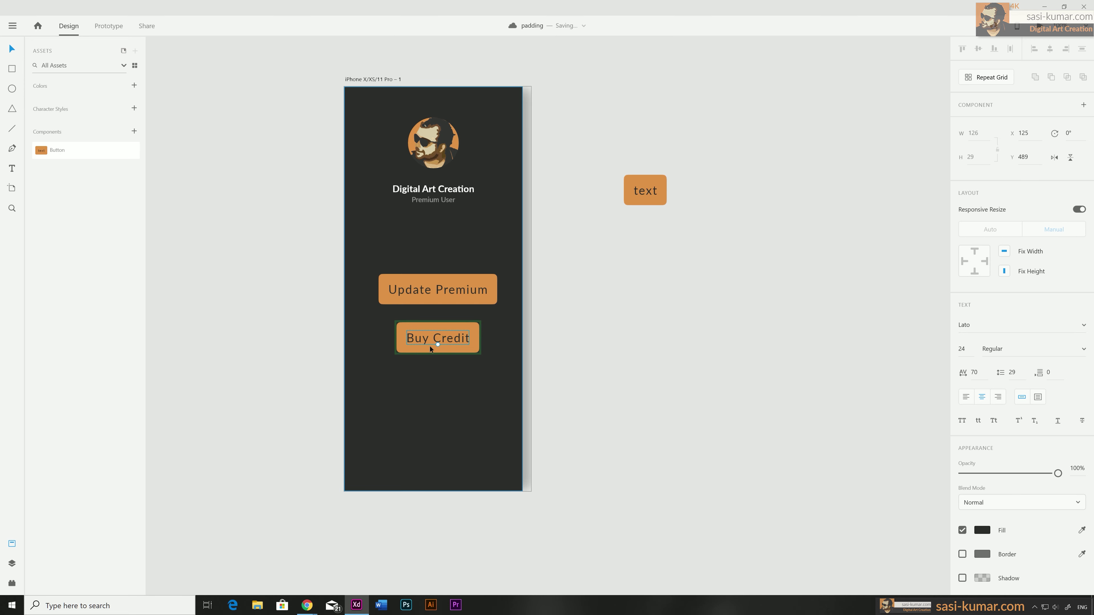
left_click(584, 259)
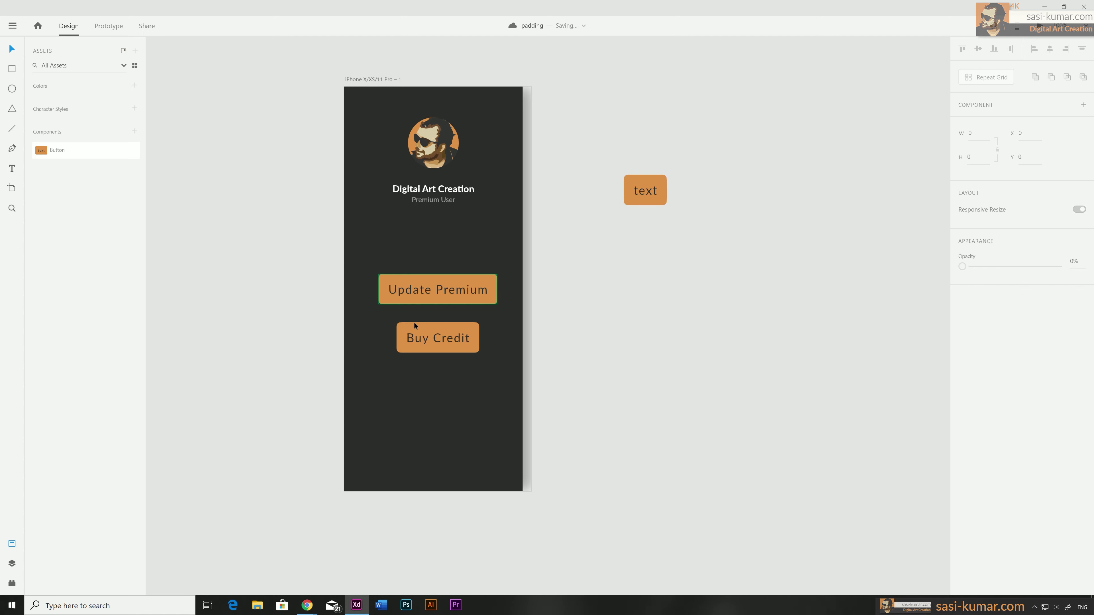
Step: Drag the master button's corner radius to 29 for a pill shape
left_click(662, 180)
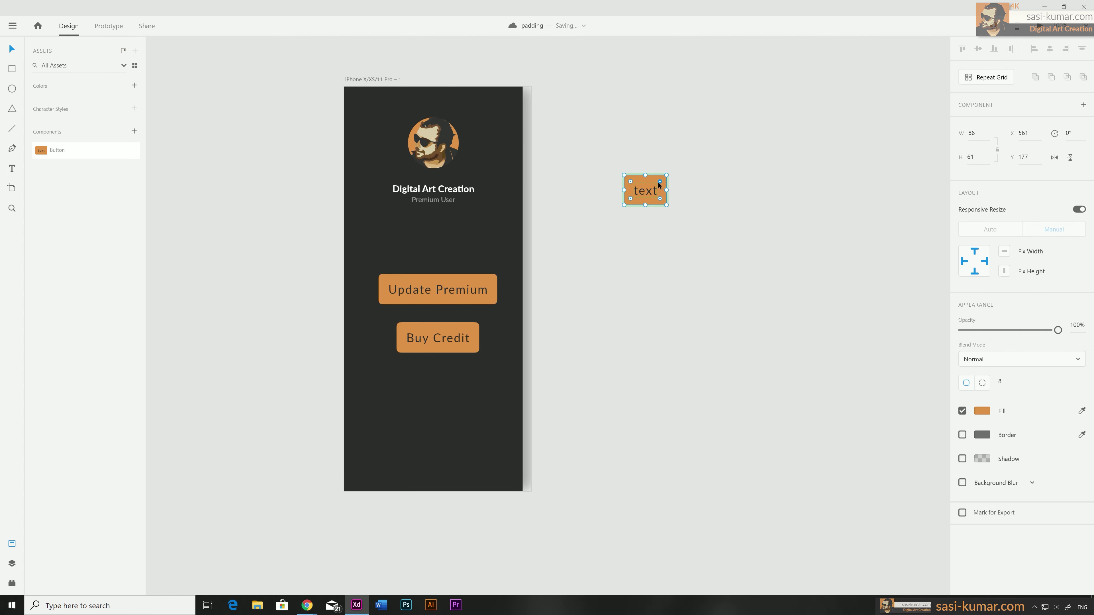
left_click_drag(658, 182, 653, 188)
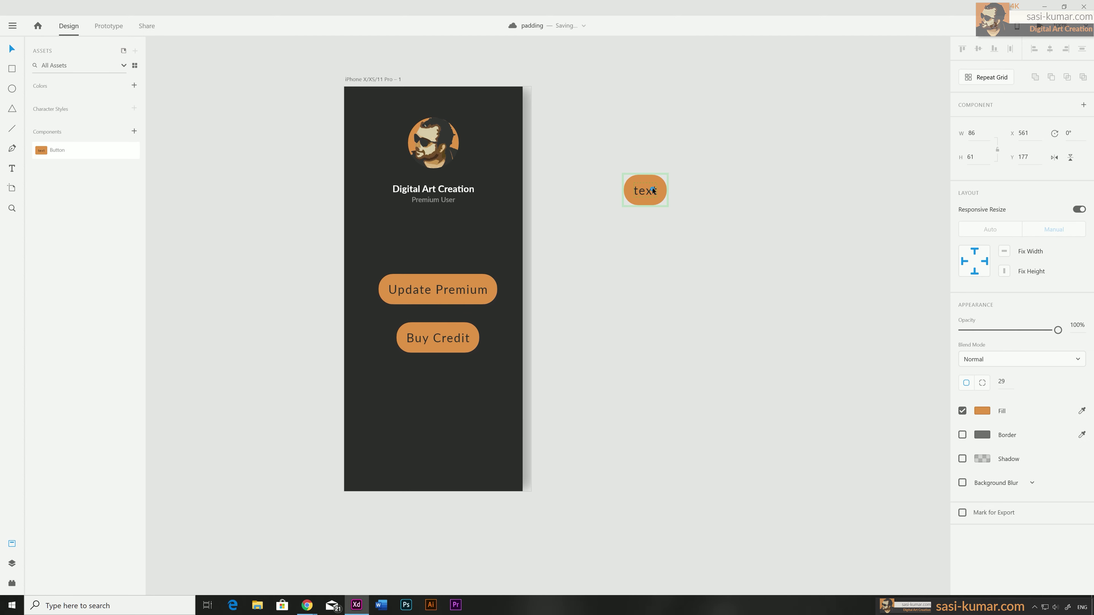
left_click(684, 294)
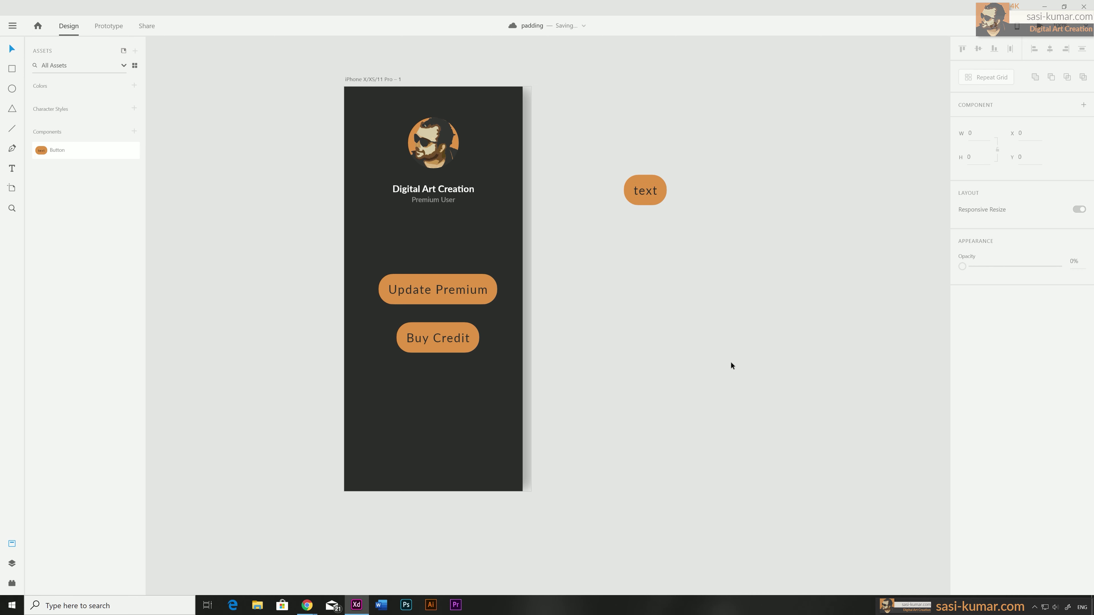